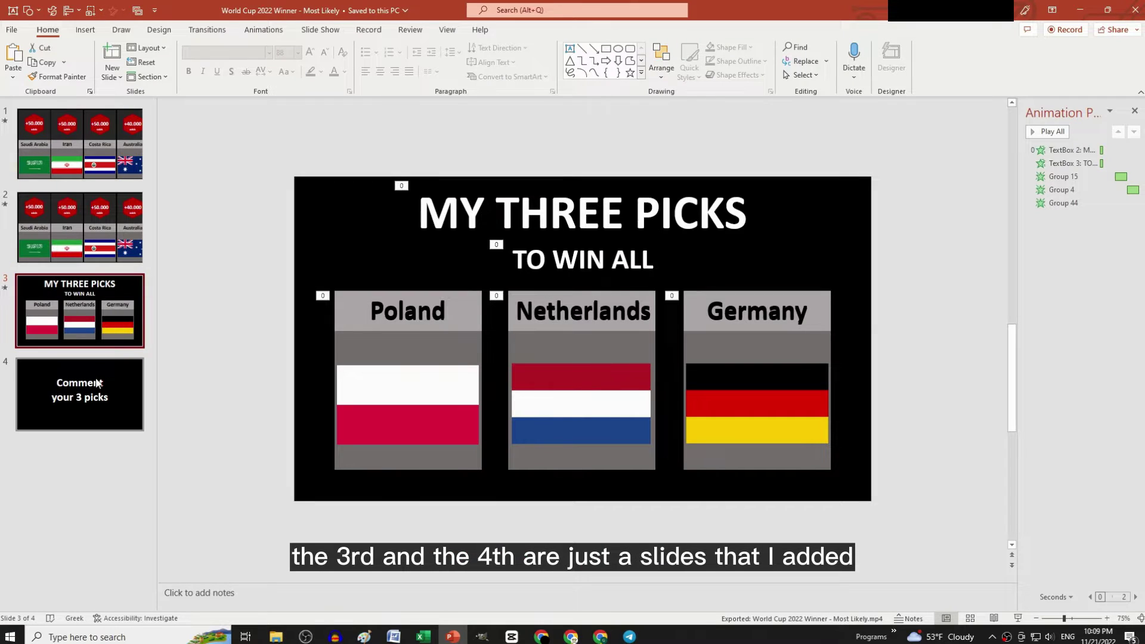
Step: Show slide 4, the 'Comment your 3 picks' closing slide
{"action": "left_click", "coordinate": [99, 383]}
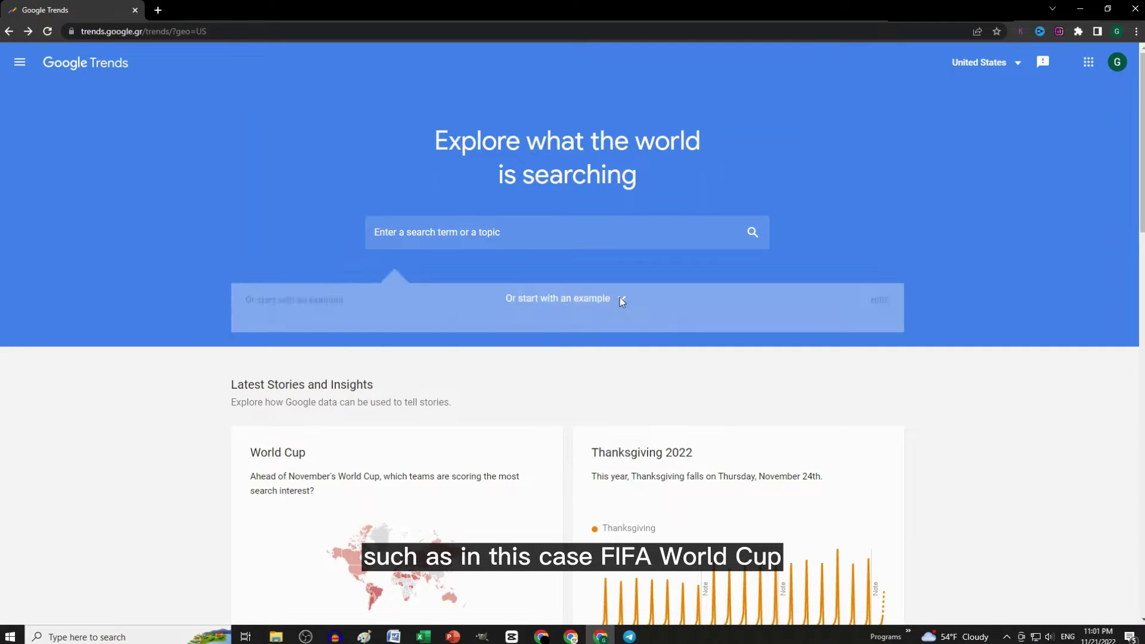
Step: Expand the 'Or start with an example' searches on the Google Trends home page
{"action": "left_click", "coordinate": [620, 298]}
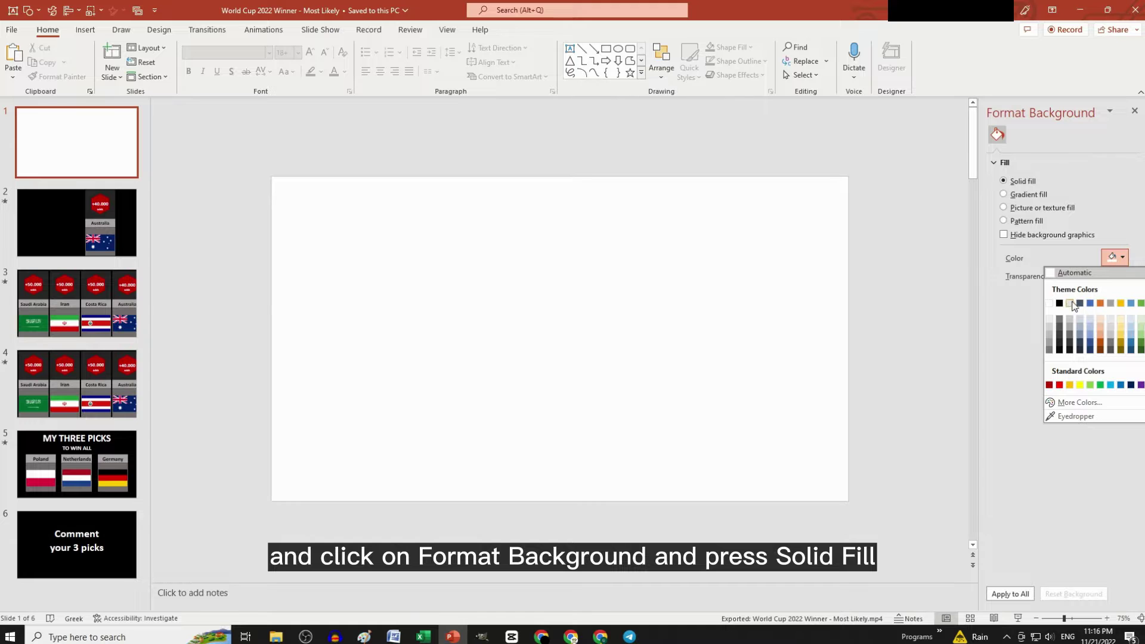
Step: Set slide 1's solid background fill color to black
{"action": "left_click", "coordinate": [1060, 303]}
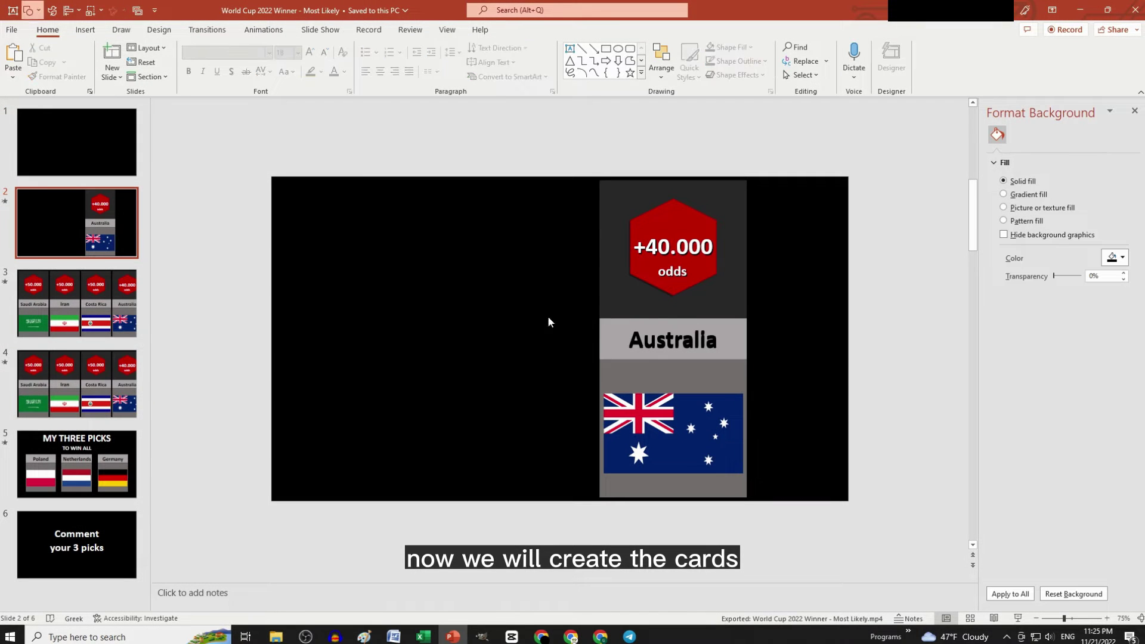
Step: Draw and duplicate the card rectangles, position them, and fill the top one dark grey
{"action": "left_click_drag", "start_coordinate": [363, 188], "coordinate": [514, 320]}
{"action": "key", "text": "ctrl+d"}
{"action": "left_click_drag", "start_coordinate": [479, 270], "coordinate": [436, 418]}
{"action": "left_click_drag", "start_coordinate": [444, 244], "coordinate": [438, 359]}
{"action": "left_click", "coordinate": [1008, 327]}
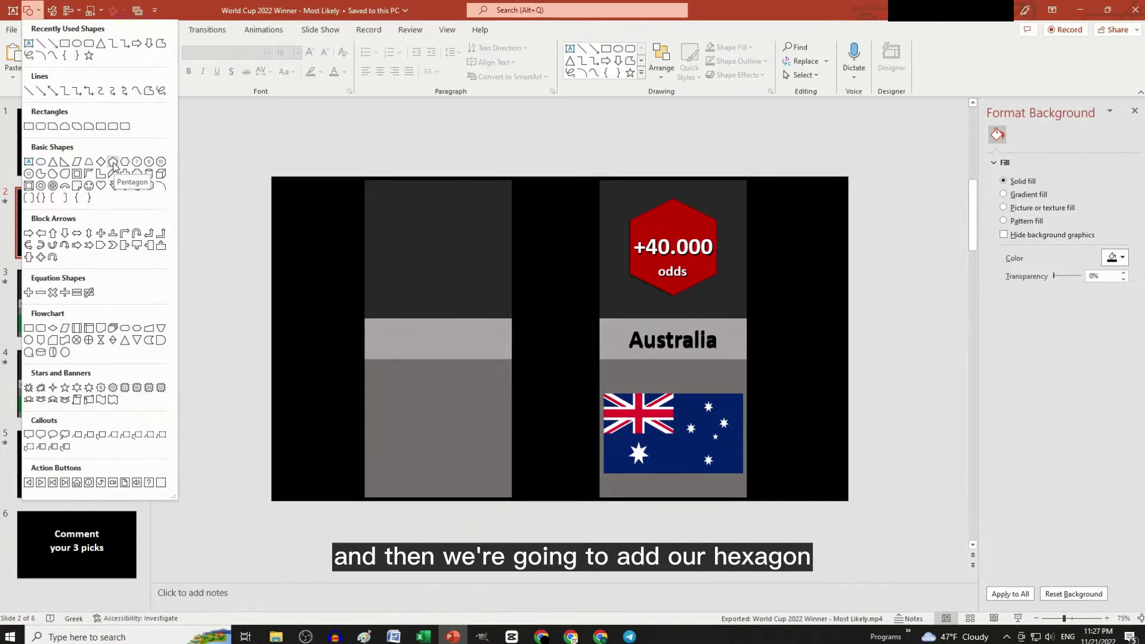
Step: Paste '+40.000 odds' into the hexagon and remove its top bevel
{"action": "type", "text": "+40.000"}
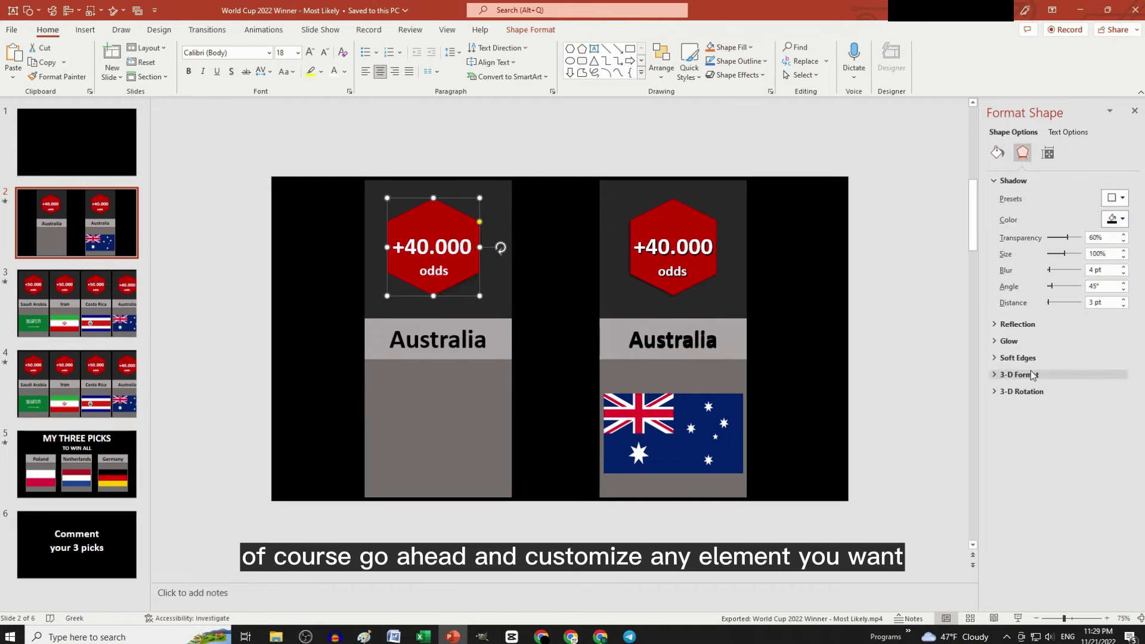
{"action": "left_click", "coordinate": [1019, 374]}
{"action": "left_click", "coordinate": [1020, 410]}
{"action": "left_click", "coordinate": [1023, 224]}
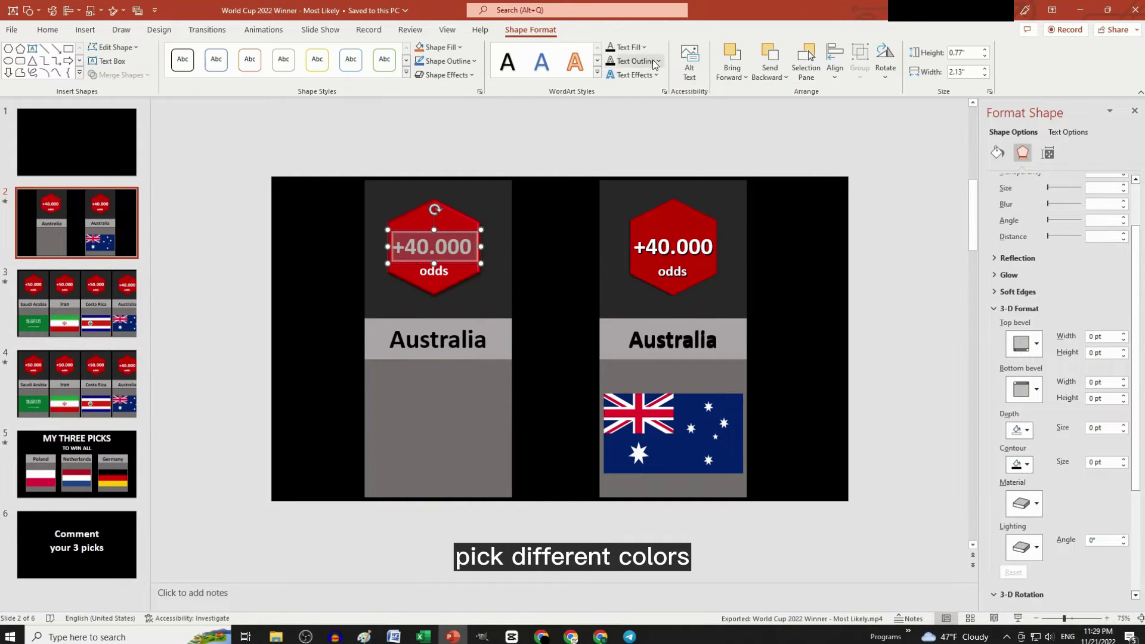
{"action": "left_click", "coordinate": [656, 74]}
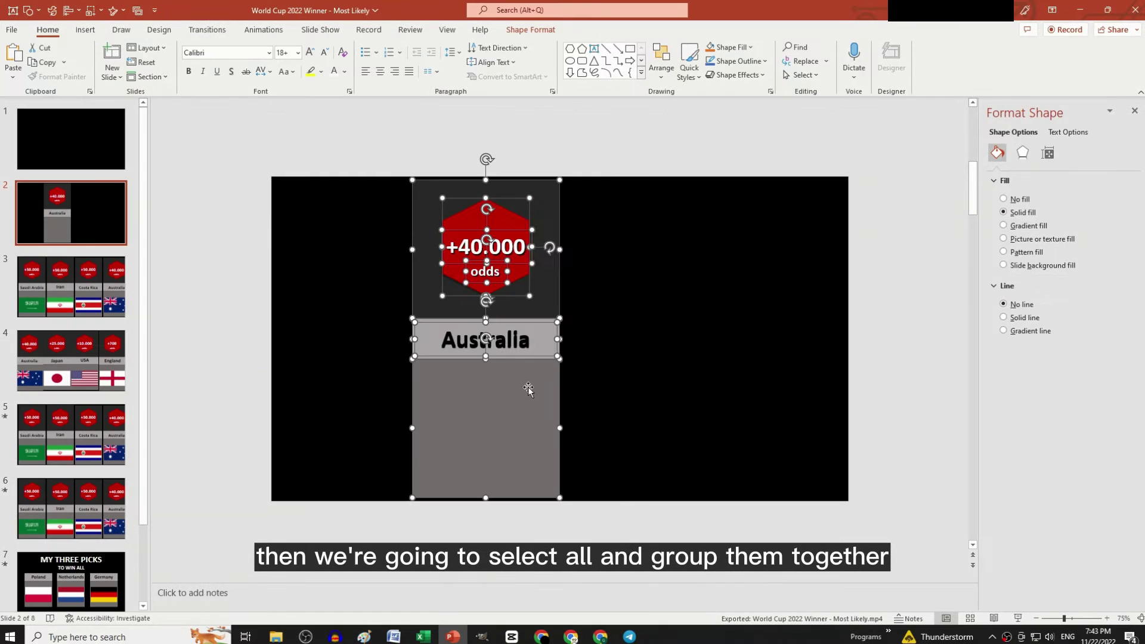
Step: Group the card's shapes, then select the whole row of twelve Australia cards
{"action": "right_click", "coordinate": [529, 388]}
{"action": "left_click", "coordinate": [681, 222]}
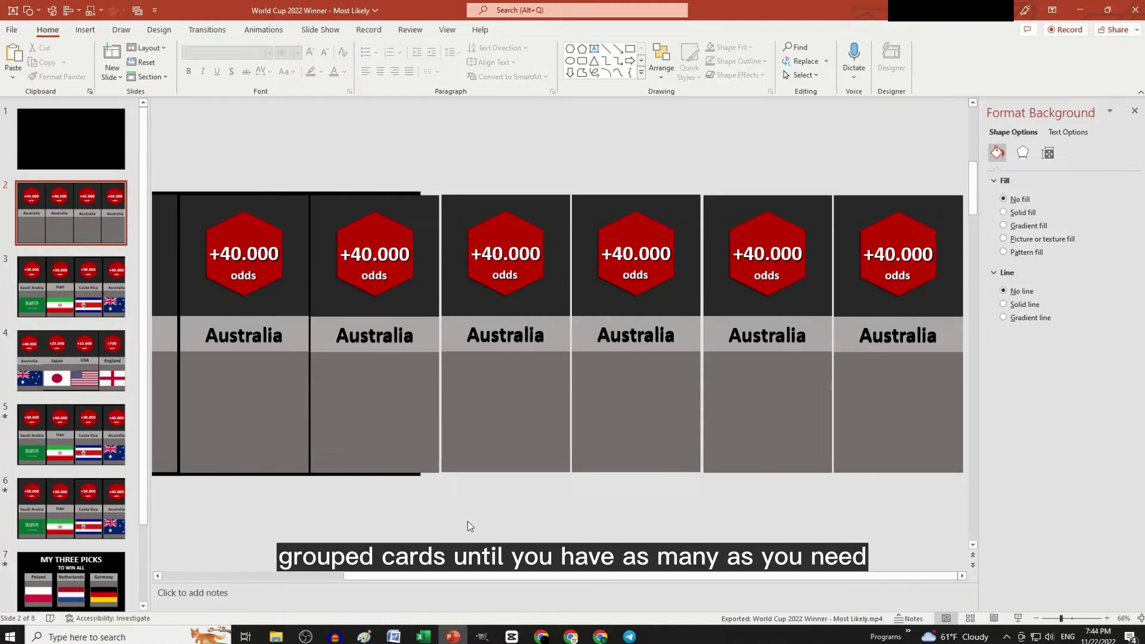
{"action": "left_click", "coordinate": [477, 482]}
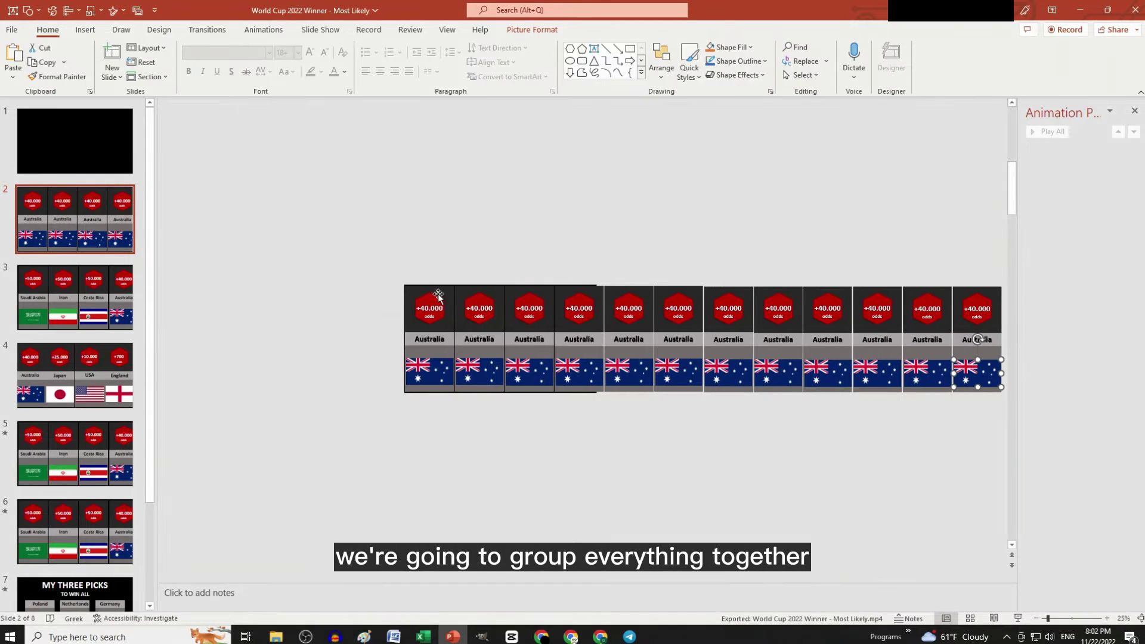
{"action": "left_click_drag", "start_coordinate": [335, 241], "coordinate": [1014, 511]}
{"action": "right_click", "coordinate": [624, 321]}
Step: Group the card row into one object and give it a Lines motion path lasting 3 seconds
{"action": "left_click", "coordinate": [774, 428]}
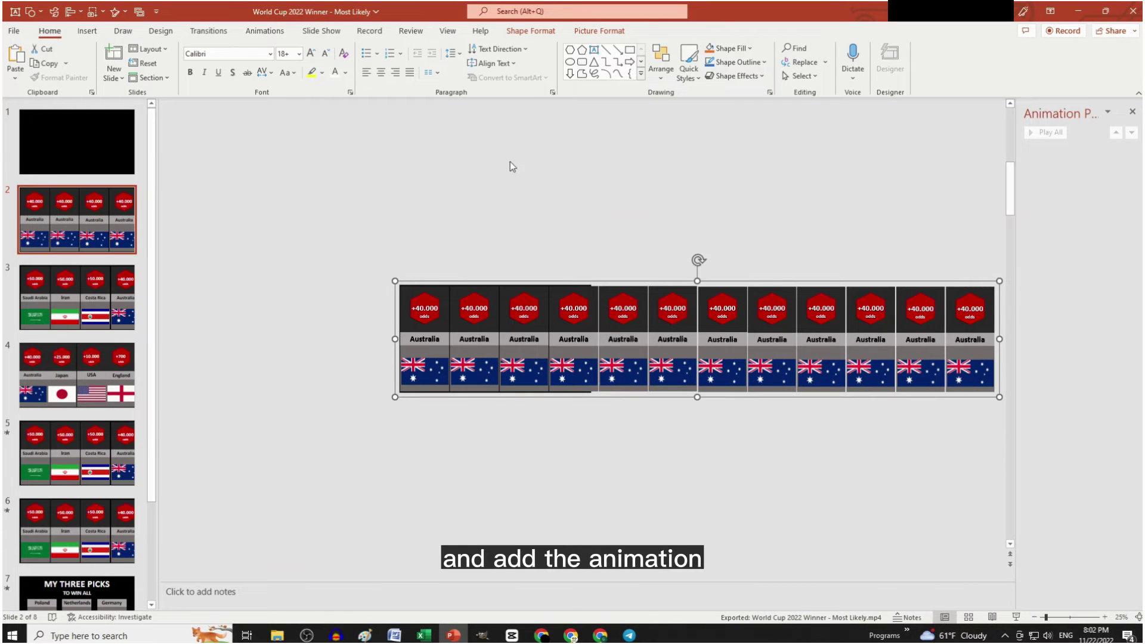
{"action": "left_click", "coordinate": [273, 33]}
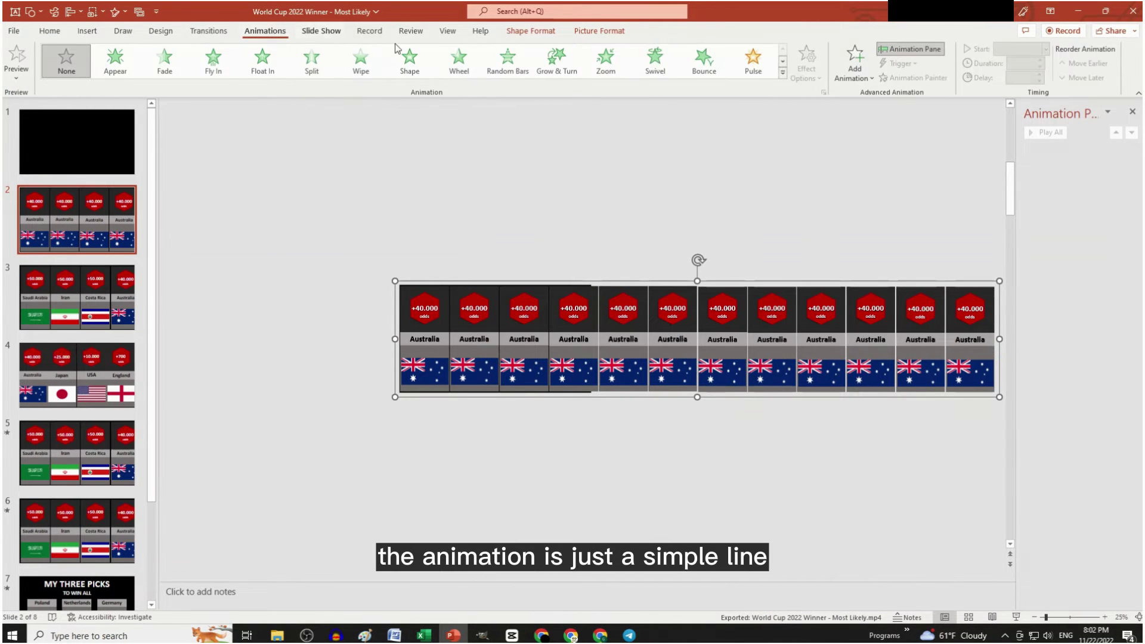
{"action": "left_click", "coordinate": [782, 76]}
{"action": "left_click", "coordinate": [117, 341]}
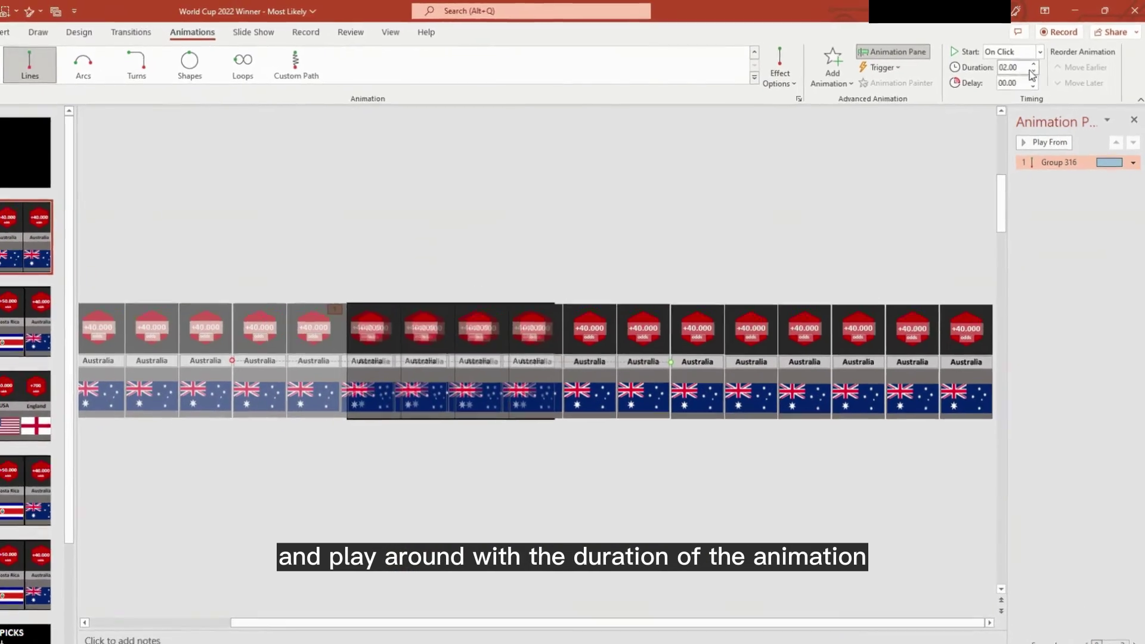
{"action": "double_click", "coordinate": [1018, 62]}
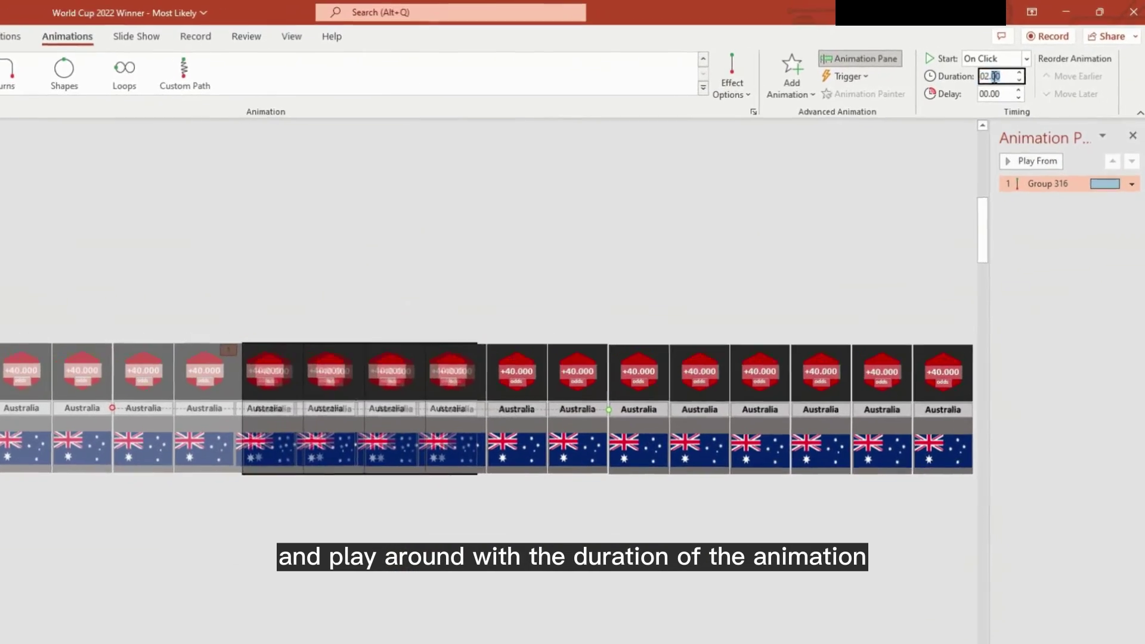
{"action": "type", "text": "3"}
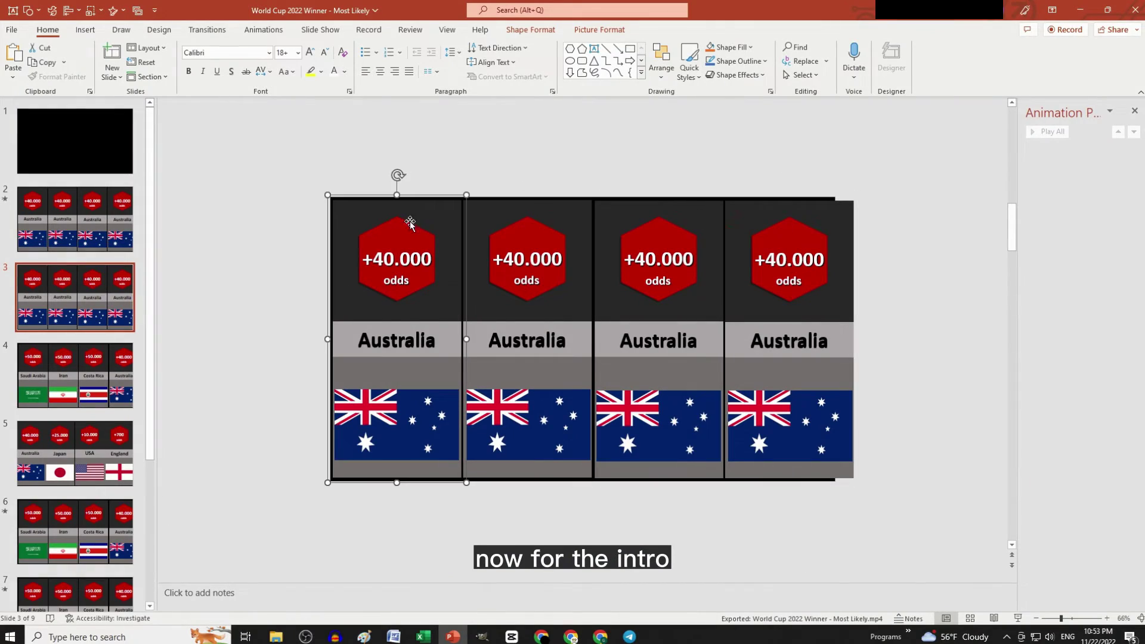
Step: Apply Fly In to the first Australia card, then repeat it on the second card
{"action": "left_click", "coordinate": [263, 30]}
{"action": "left_click", "coordinate": [211, 59]}
{"action": "left_click", "coordinate": [536, 227]}
{"action": "key", "text": "F4"}
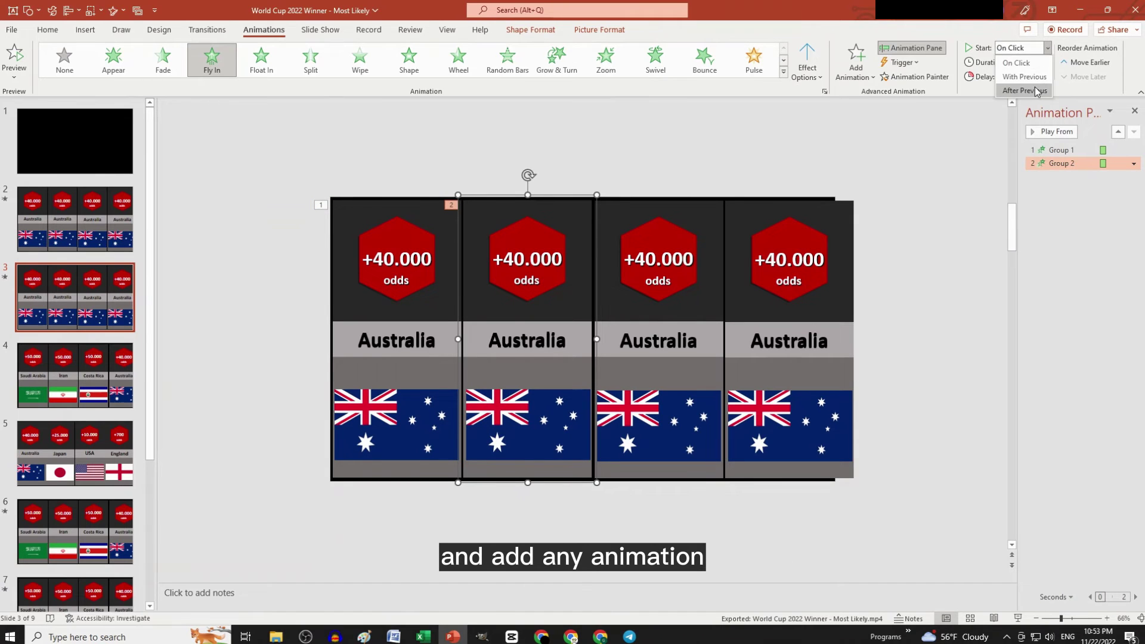